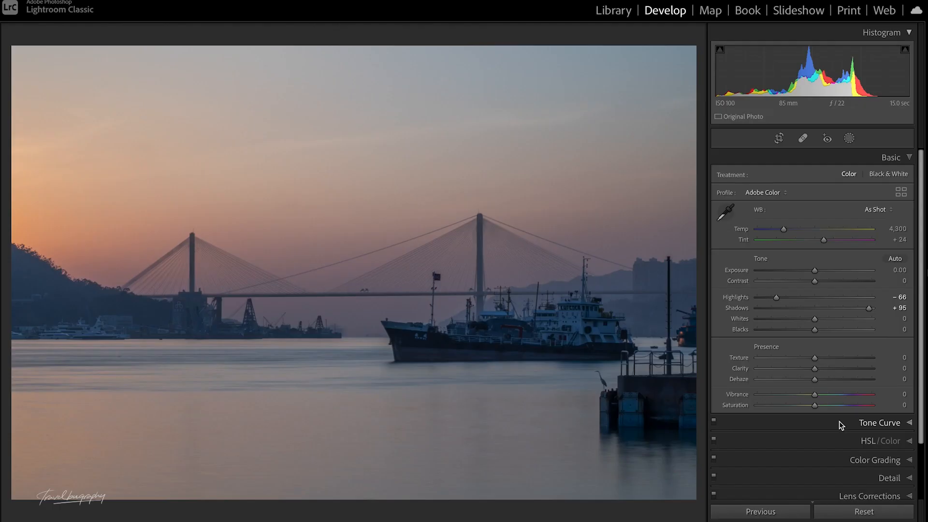
Shape an S-curve on the point tone curve: raise highlights at 187 to 217, lower the shadows, and lift midtones at 128 to 140
left_click(839, 421)
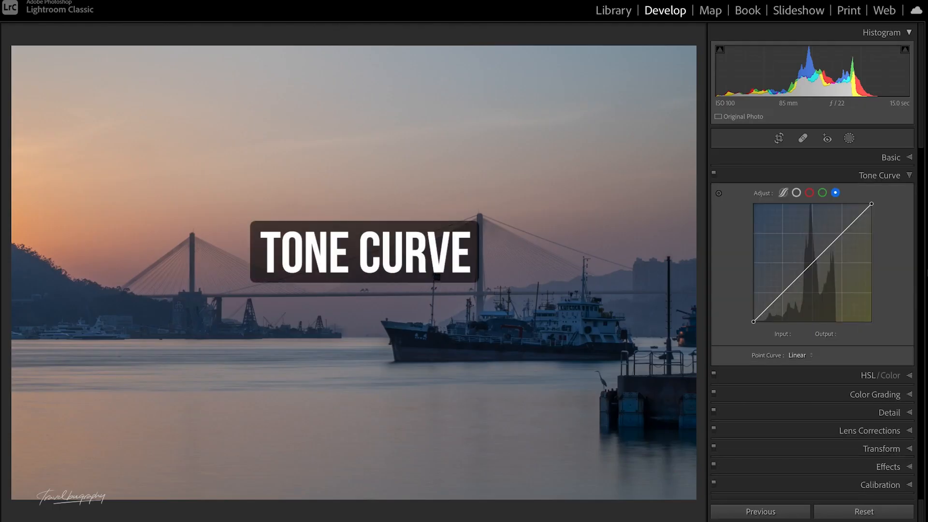
left_click(797, 193)
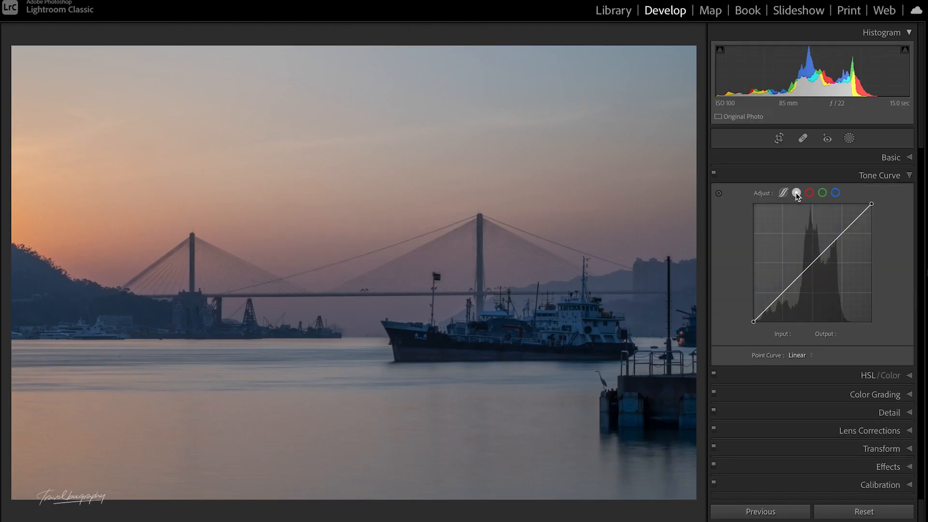
left_click(814, 263)
left_click(783, 293)
left_click_drag(843, 236, 841, 223)
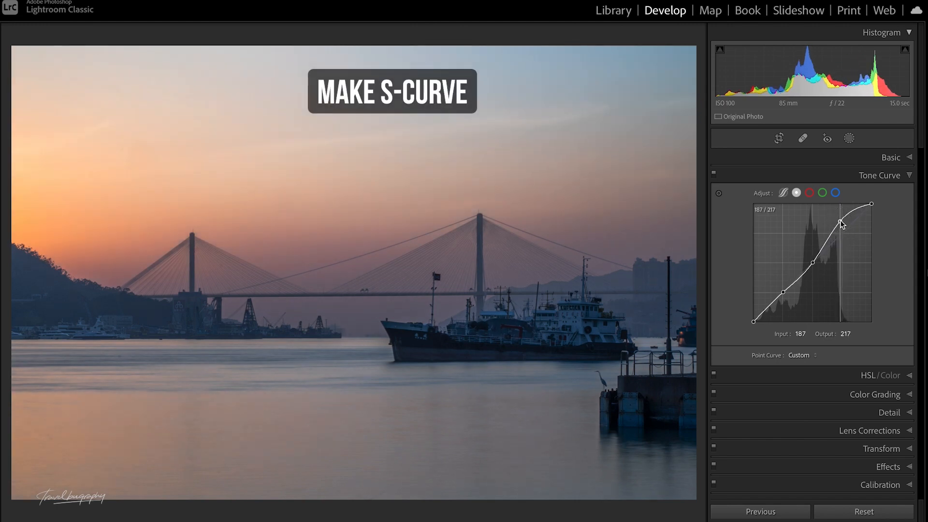
left_click_drag(783, 293, 784, 300)
left_click_drag(812, 262, 813, 257)
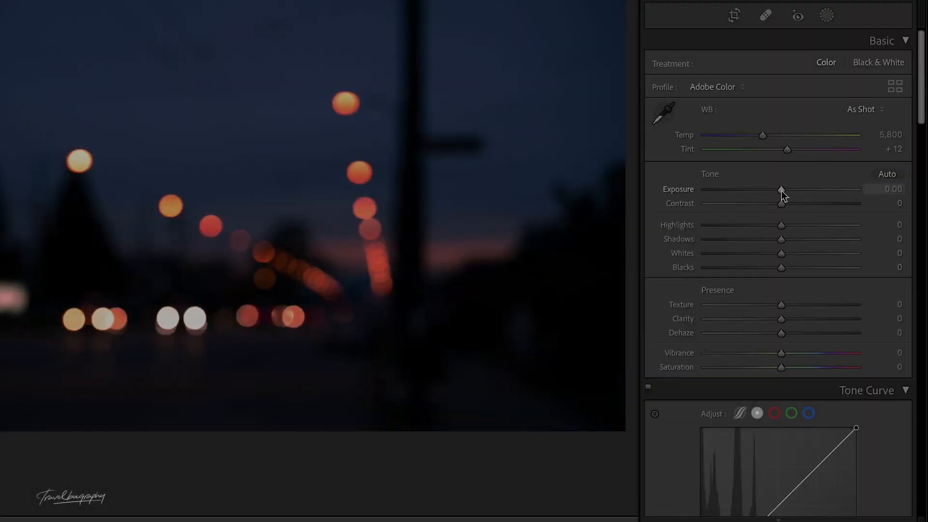
left_click_drag(781, 190, 810, 190)
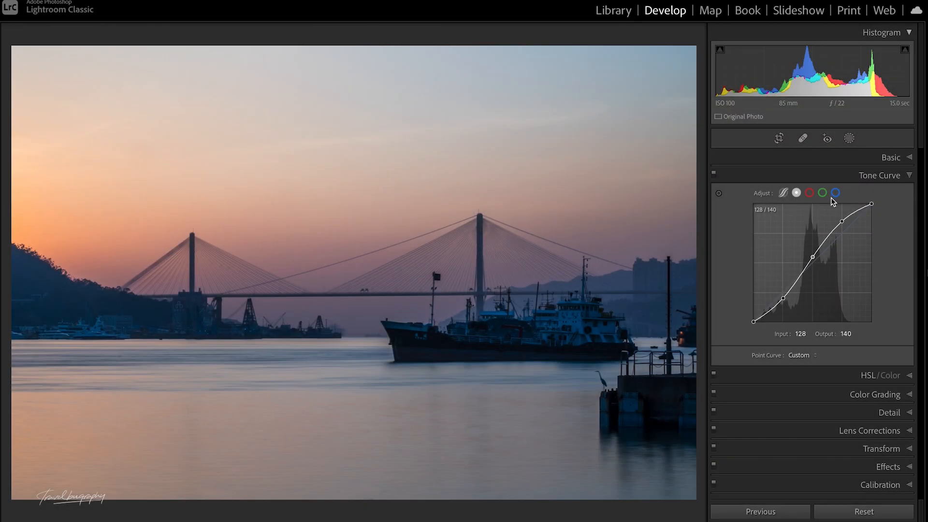
Anchor the shadows and highlights of the blue tone curve and raise its midtone point at input 128 to 140
left_click(835, 194)
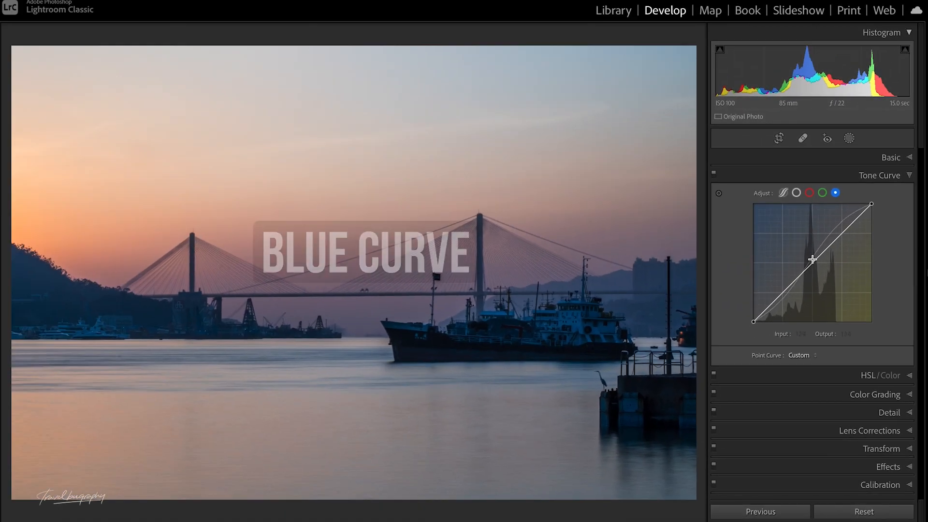
left_click(784, 292)
left_click(842, 233)
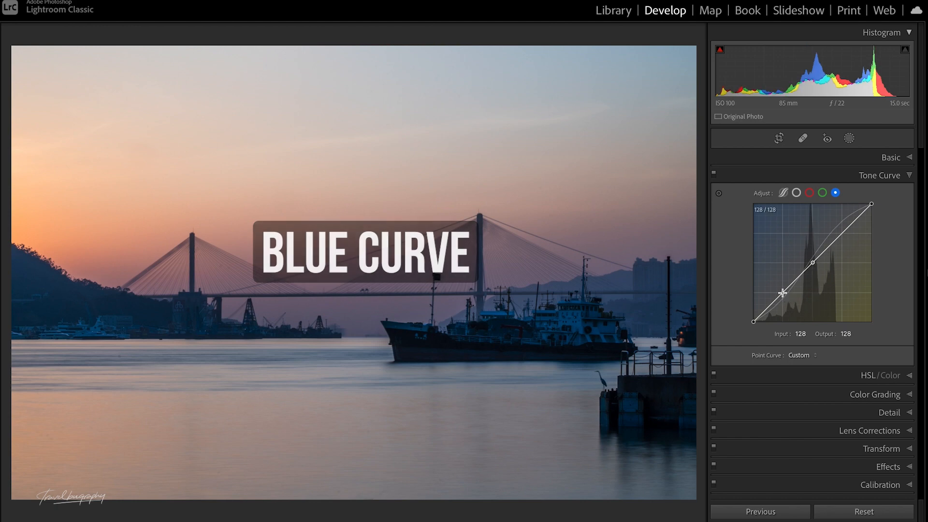
left_click_drag(812, 262, 814, 258)
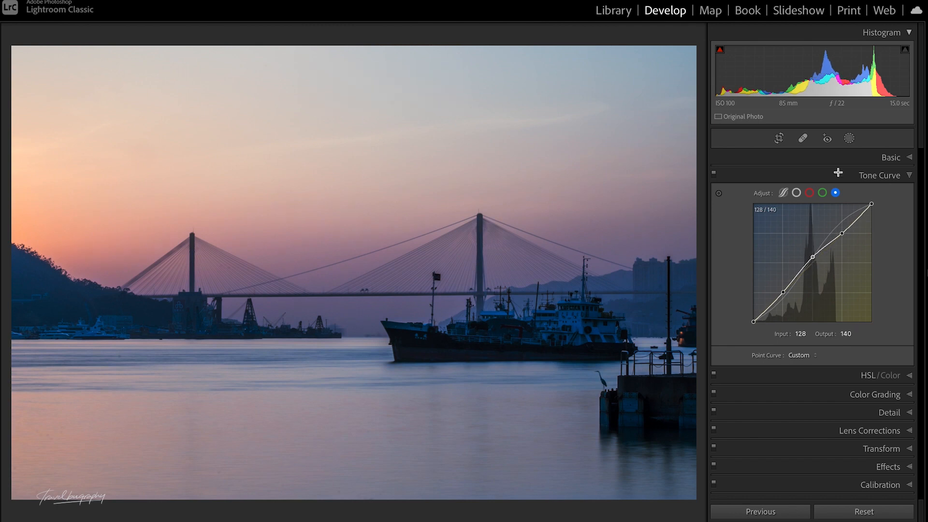
Anchor the red tone curve's shadows at 64 and raise its highlight and midtone points above the diagonal
left_click(810, 192)
left_click(813, 262)
left_click(782, 292)
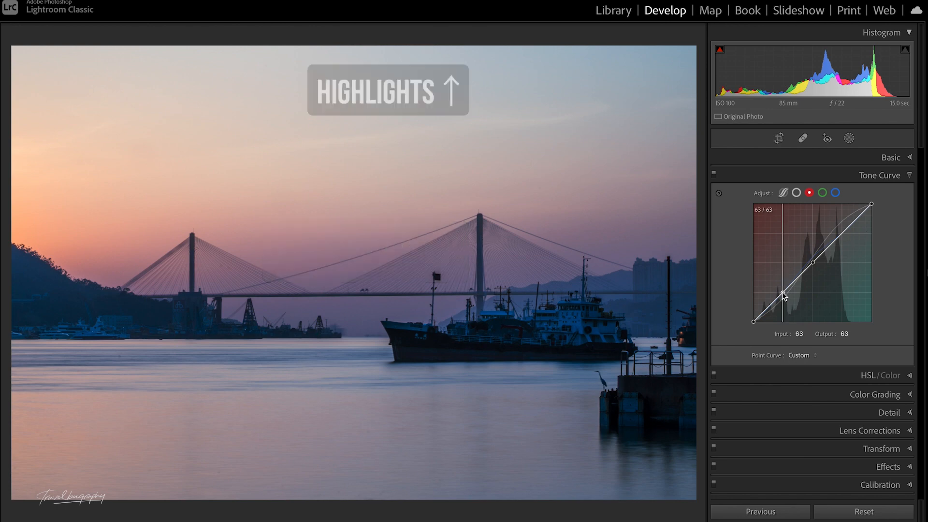
left_click(783, 292)
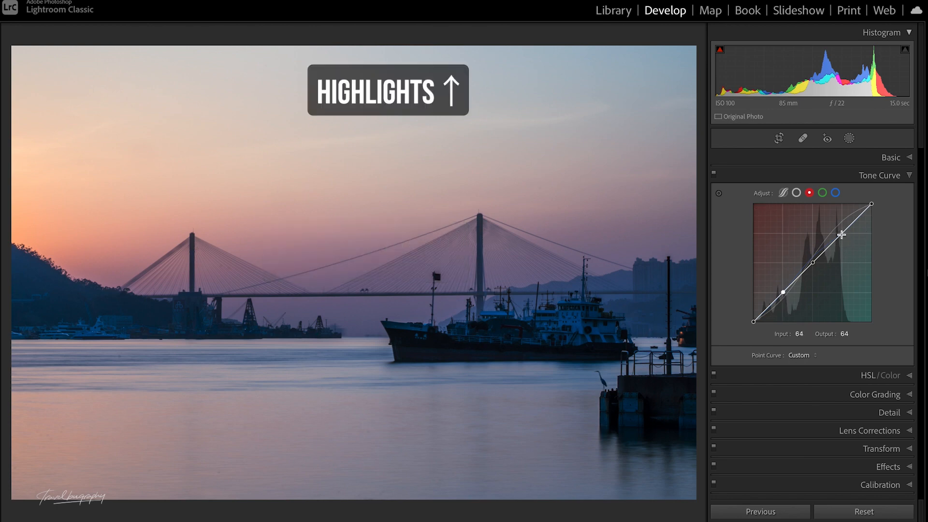
left_click_drag(841, 235, 841, 229)
left_click_drag(812, 261, 813, 254)
left_click(784, 292)
Anchor the green tone curve's midtones and shadows and lower its highlight point at input 191 to 179
left_click(823, 193)
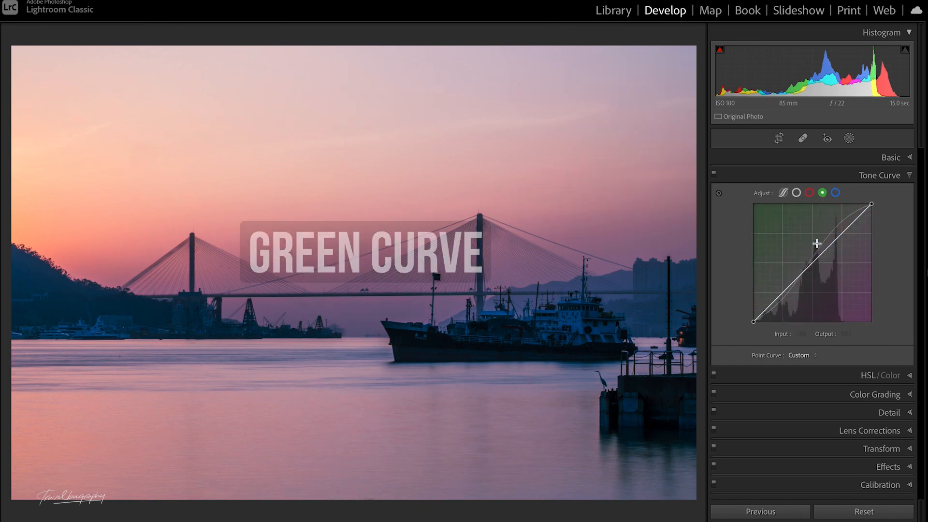
left_click(812, 262)
left_click_drag(844, 232, 842, 239)
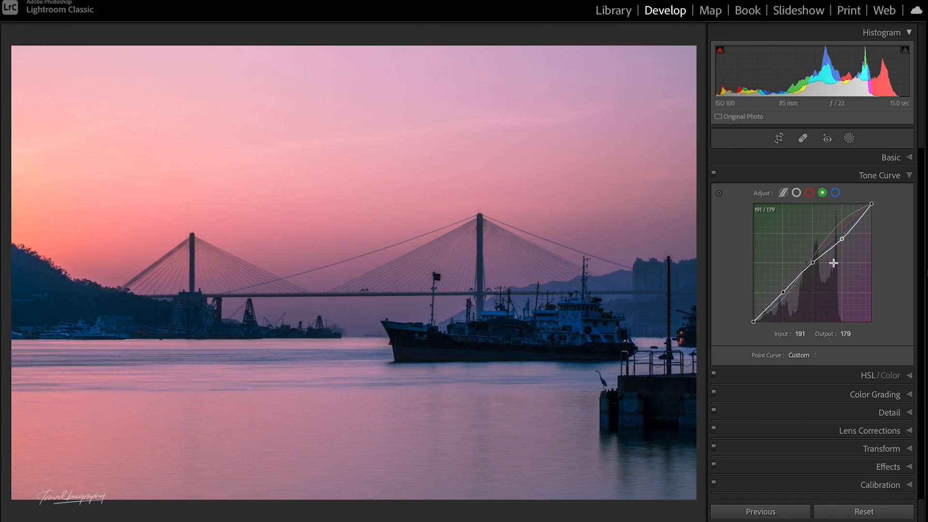
Toggle the tone curve adjustments off and on to compare the photo with and without them
left_click(713, 173)
left_click(713, 173)
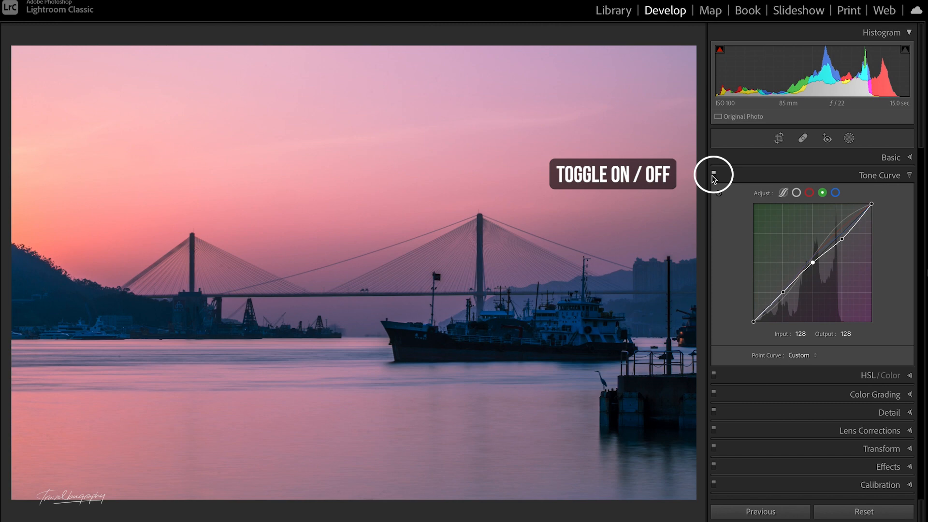
left_click(714, 174)
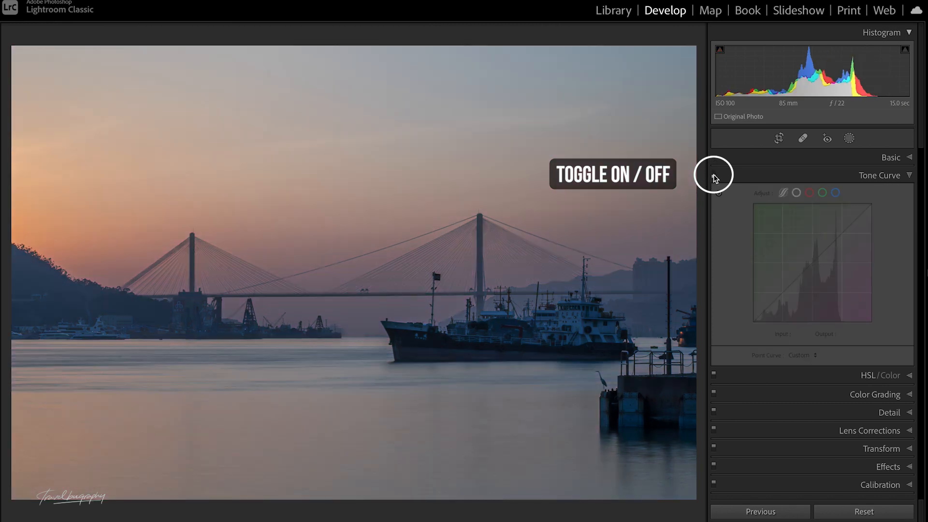
left_click(714, 174)
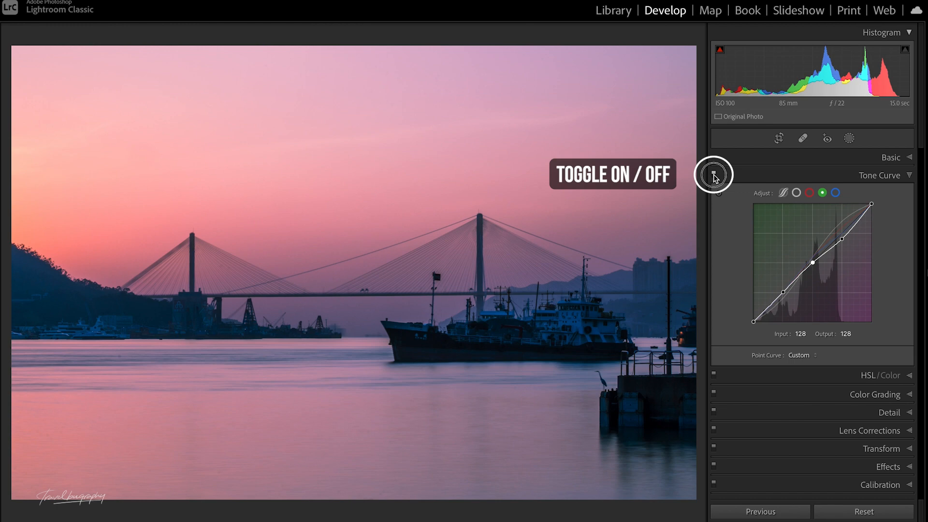
left_click(713, 174)
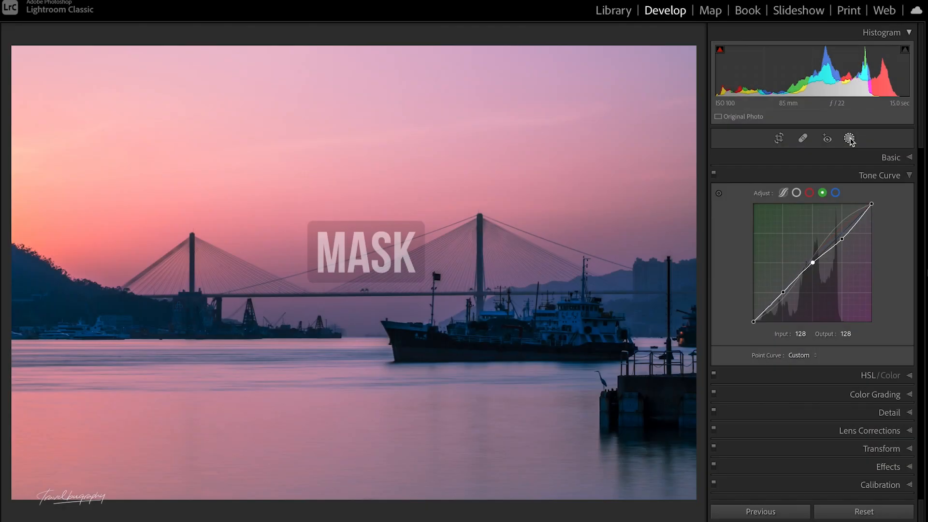
Create a Color Range mask by sampling the pale pink colour in the upper sky
left_click(850, 139)
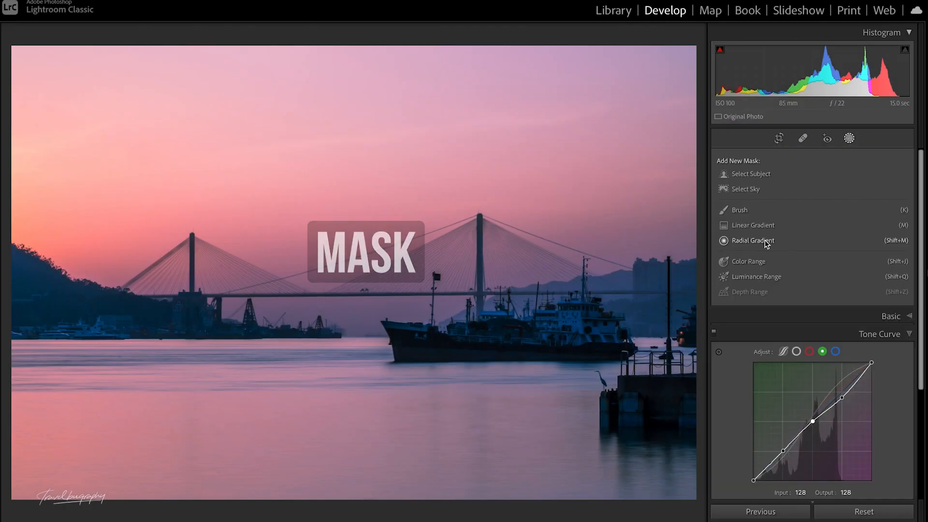
left_click(746, 261)
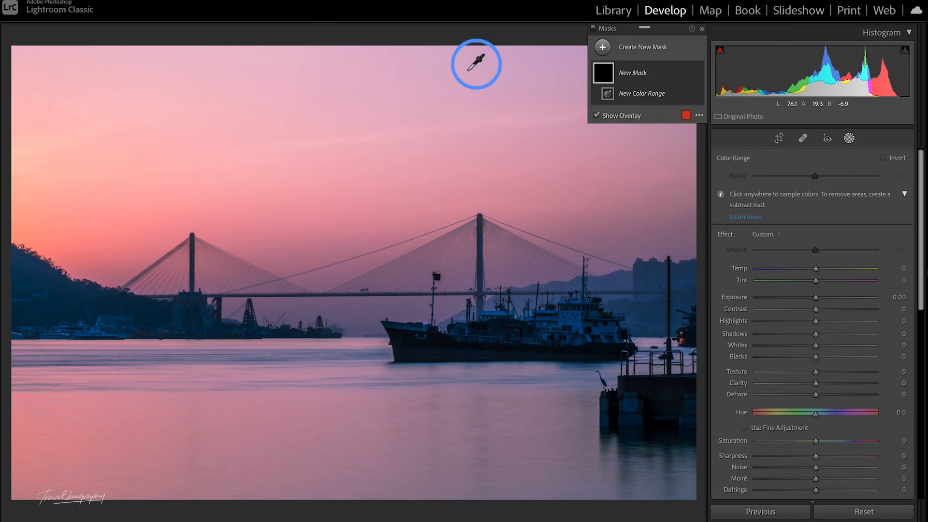
left_click(468, 71)
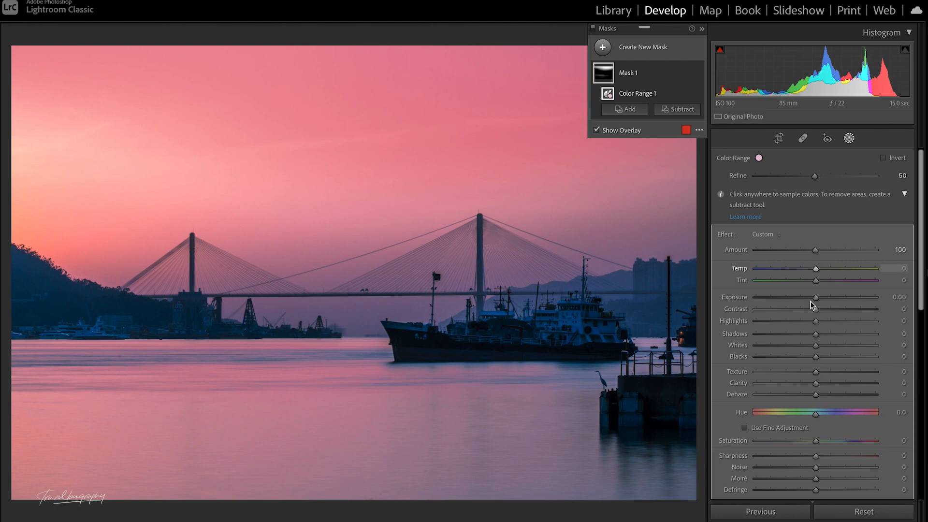
Set the sky mask's Temp to -60, Tint to -39, Highlights to -42 and Shadows to -18
left_click_drag(816, 269, 780, 270)
left_click_drag(796, 323, 801, 337)
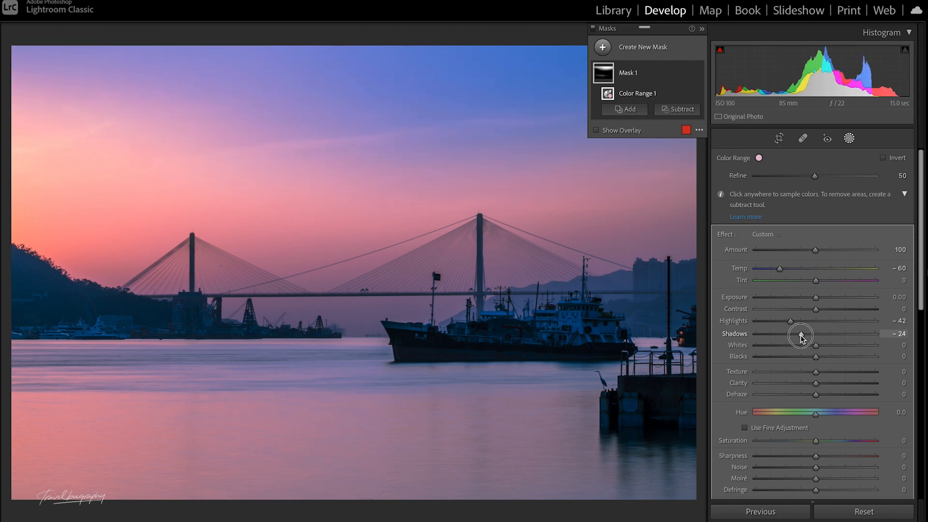
left_click(805, 334)
left_click_drag(816, 280, 793, 283)
Switch repeatedly between the before and after views to compare the edited photo with the original
key("backslash")
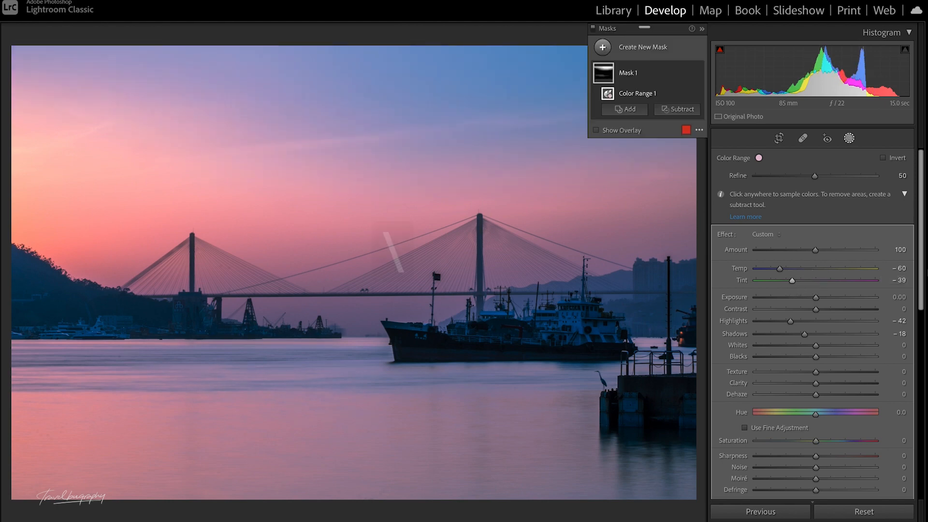
key("backslash")
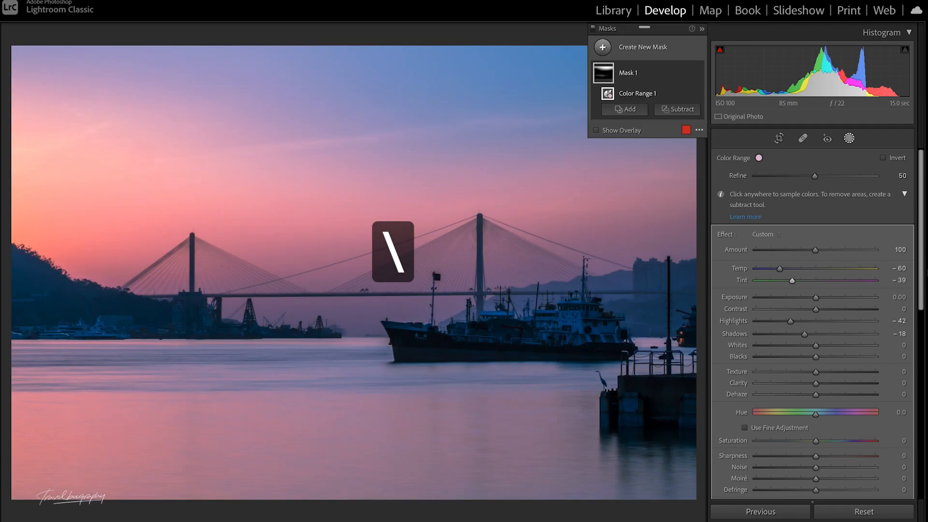
key("backslash")
key("backslash")
key("backslash")
key("backslash")
key("backslash")
key("backslash")
key("backslash")
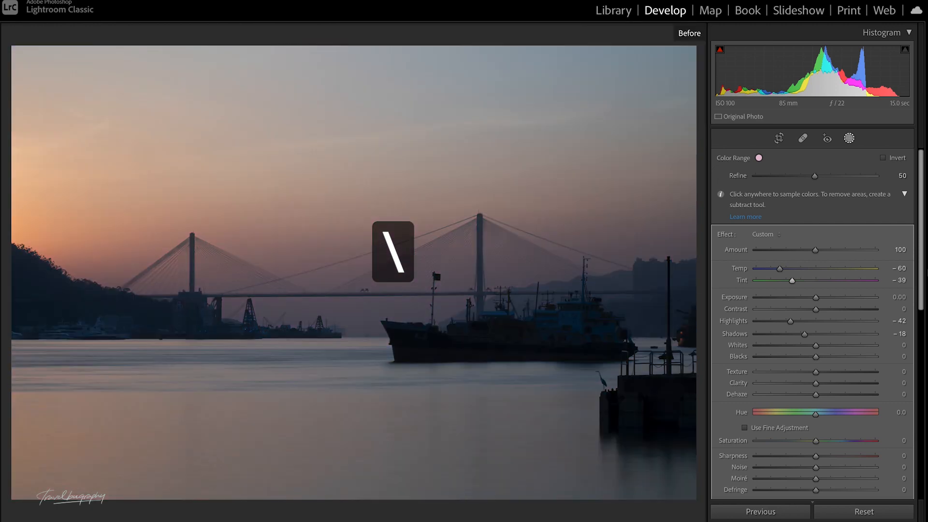
key("backslash")
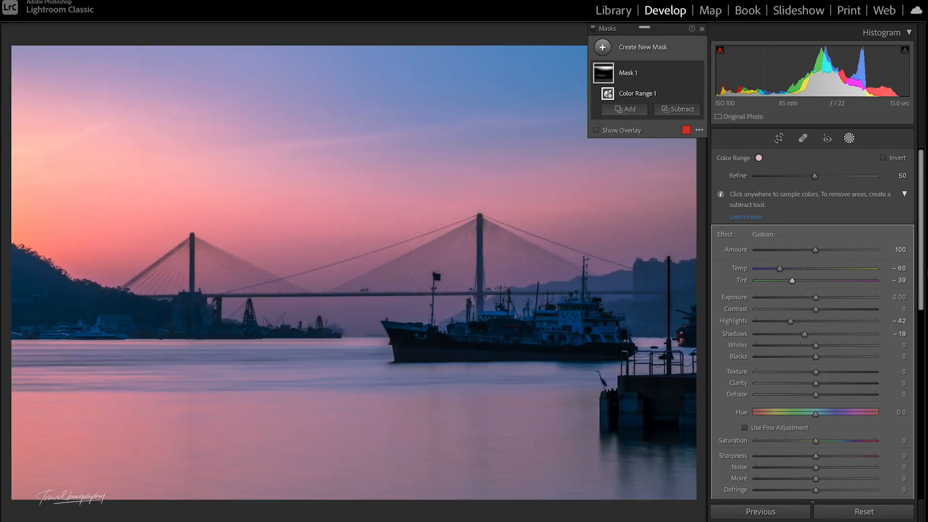
key("backslash")
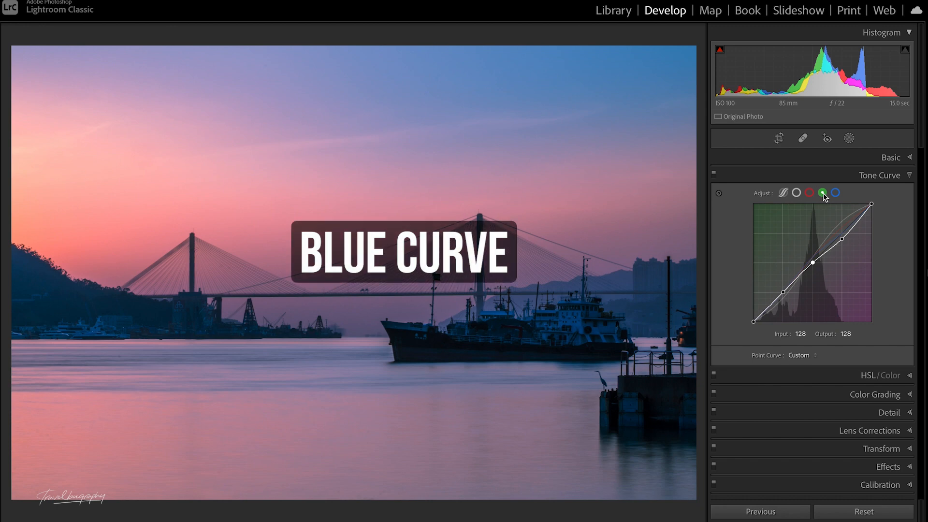
Lower the midtone point of the blue tone curve slightly below the diagonal to warm the photo
left_click(835, 193)
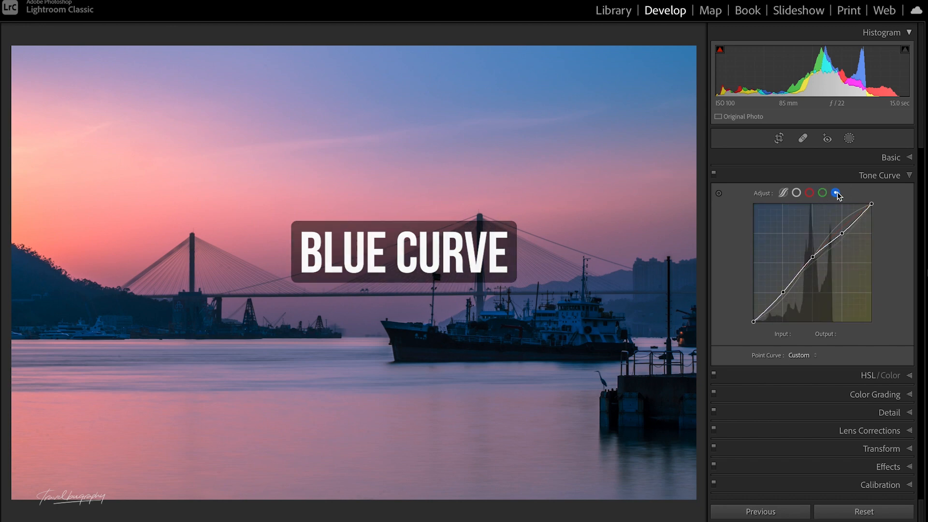
left_click(813, 262)
left_click_drag(813, 262, 814, 269)
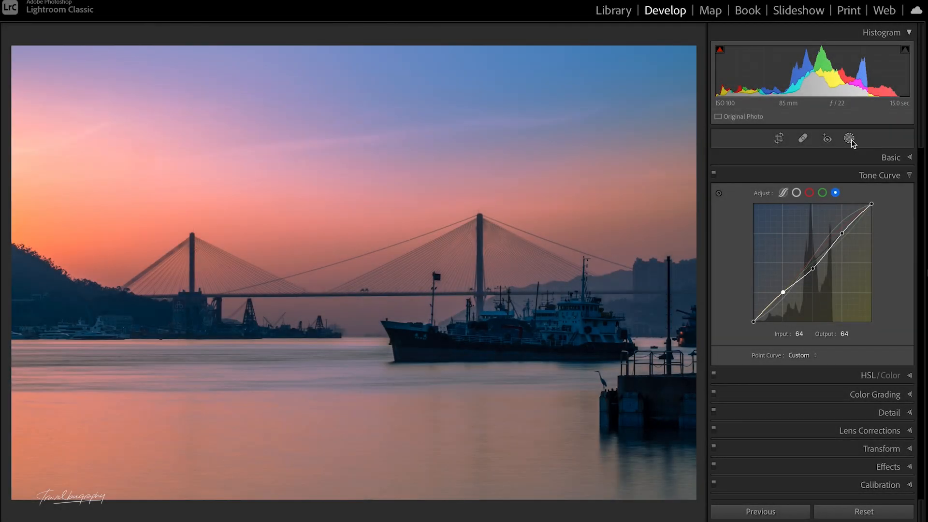
Add a subtracting brush to Mask 1 and turn on the mask overlay
left_click(849, 139)
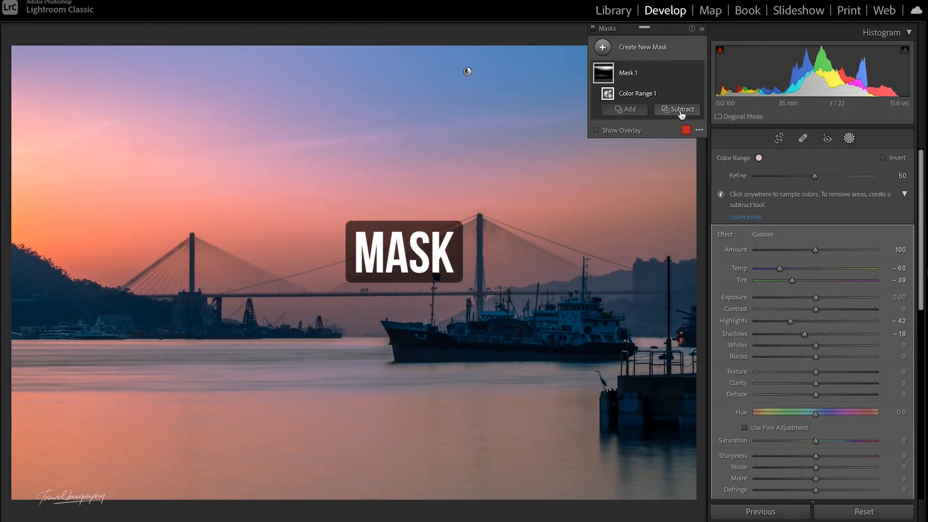
left_click(679, 109)
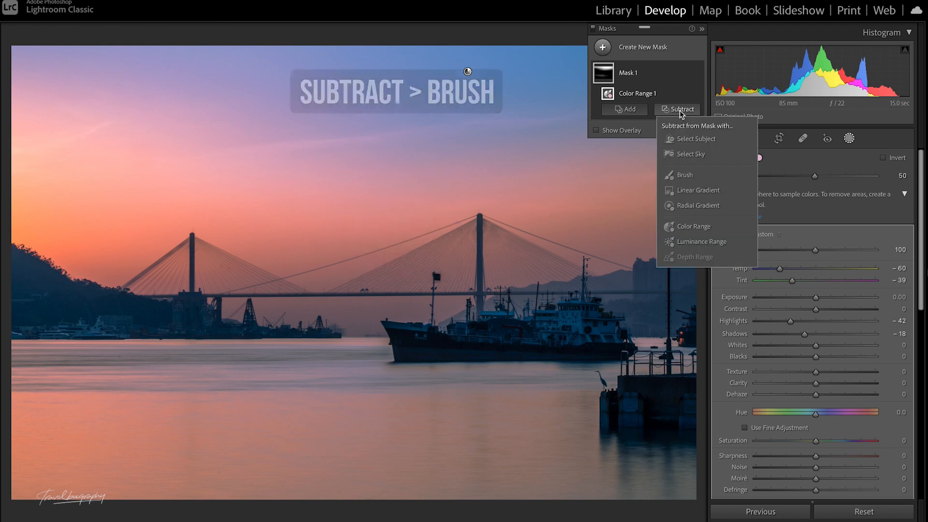
left_click(684, 175)
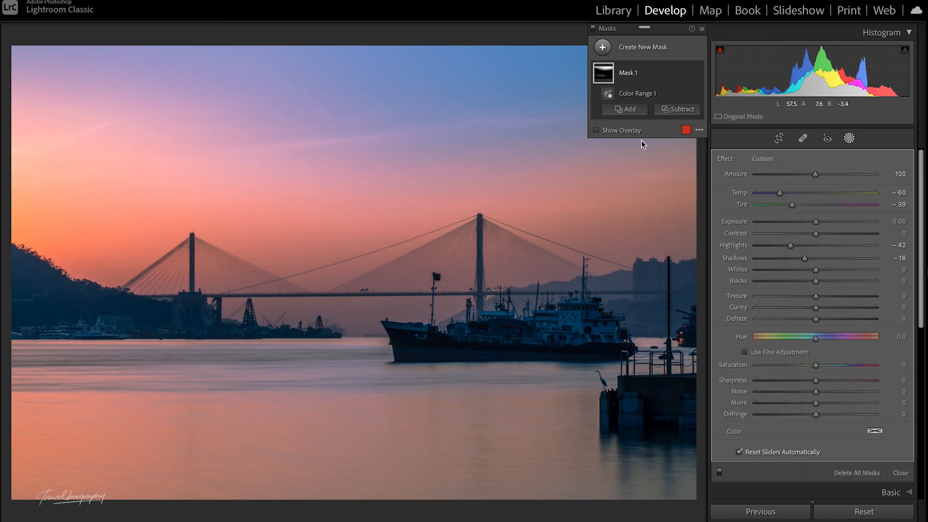
left_click(626, 125)
left_click(598, 146)
left_click(597, 146)
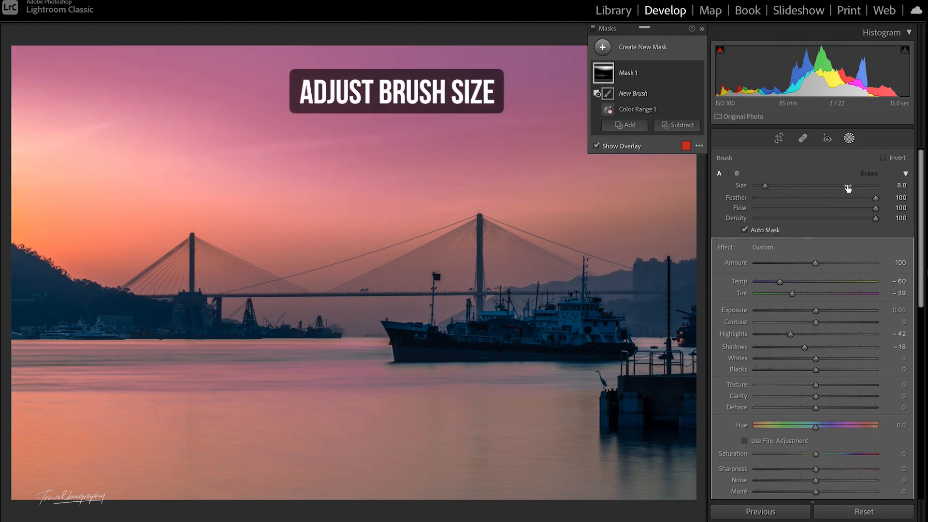
Set the brush size to 17.9, erase the mask from the water below the bridge, and hide the overlay
left_click_drag(780, 187, 780, 187)
key("alt")
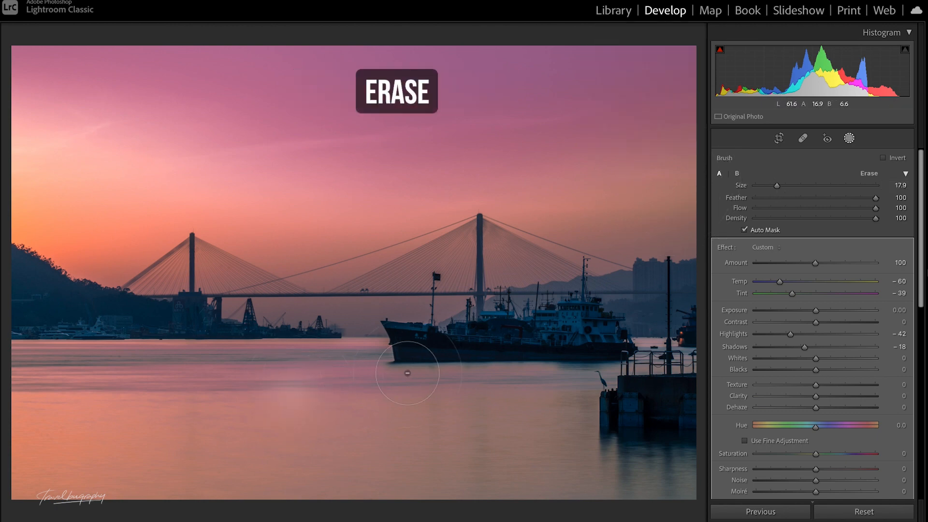
mouse_move(29, 383)
left_mouse_down()
mouse_move(338, 402)
mouse_move(291, 403)
left_mouse_up()
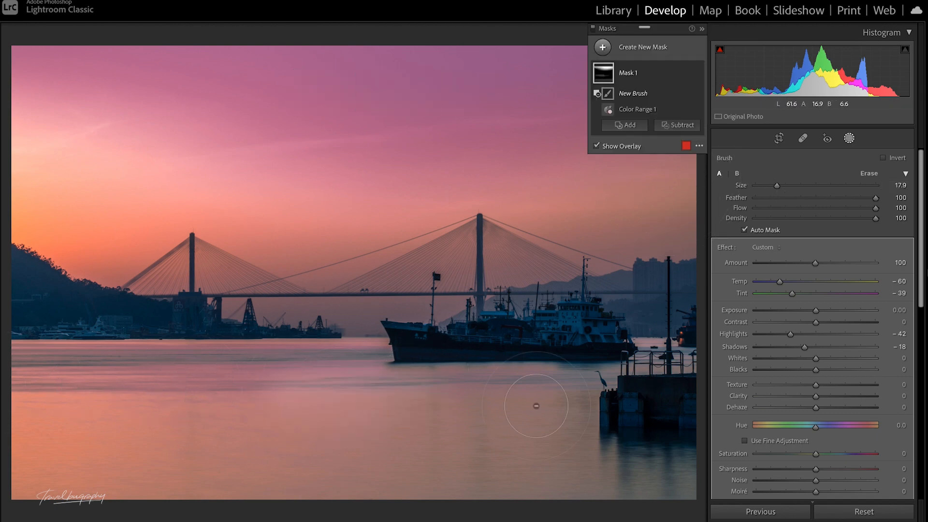
left_click(597, 146)
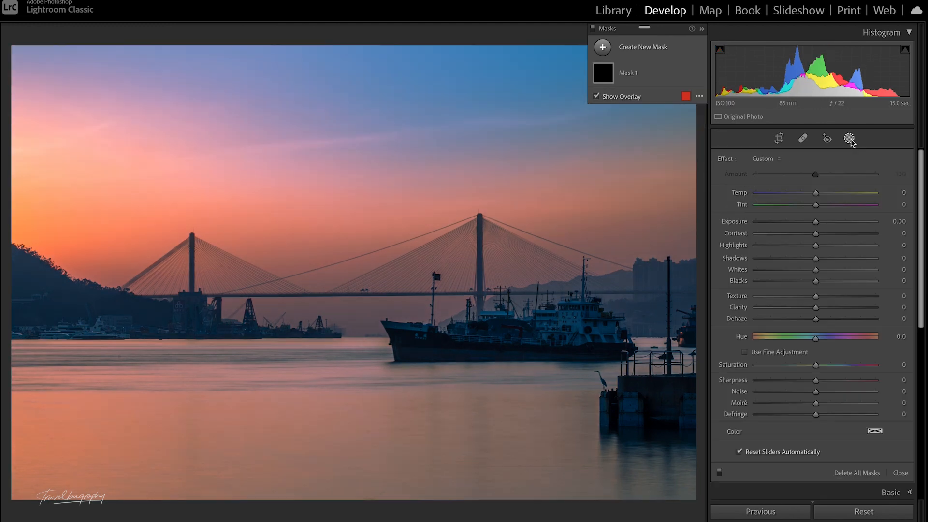
Create a new linear gradient mask over the water, fading out from the photo's lower edge up to the waterline
left_click(639, 48)
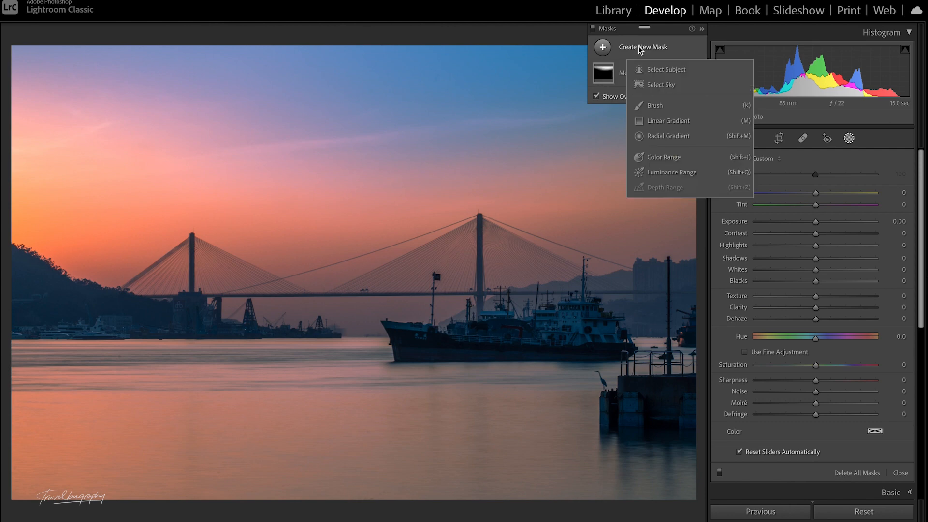
left_click(697, 123)
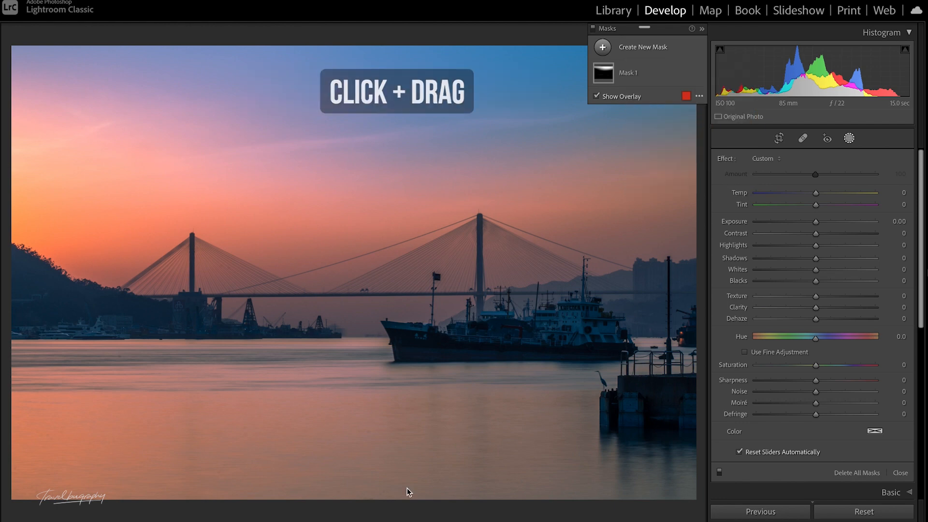
left_click_drag(407, 491, 406, 480)
left_click_drag(402, 403, 405, 337)
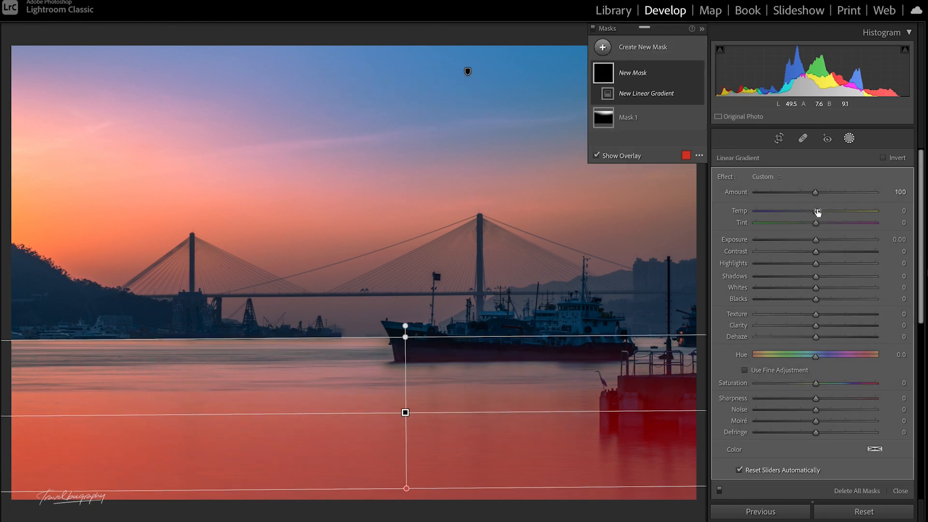
Warm the water by setting the new gradient mask's Temp to 59 and Tint to 24, and check its coverage with the overlay
mouse_move(817, 211)
left_mouse_down()
mouse_move(853, 214)
mouse_move(816, 224)
mouse_move(831, 223)
left_mouse_up()
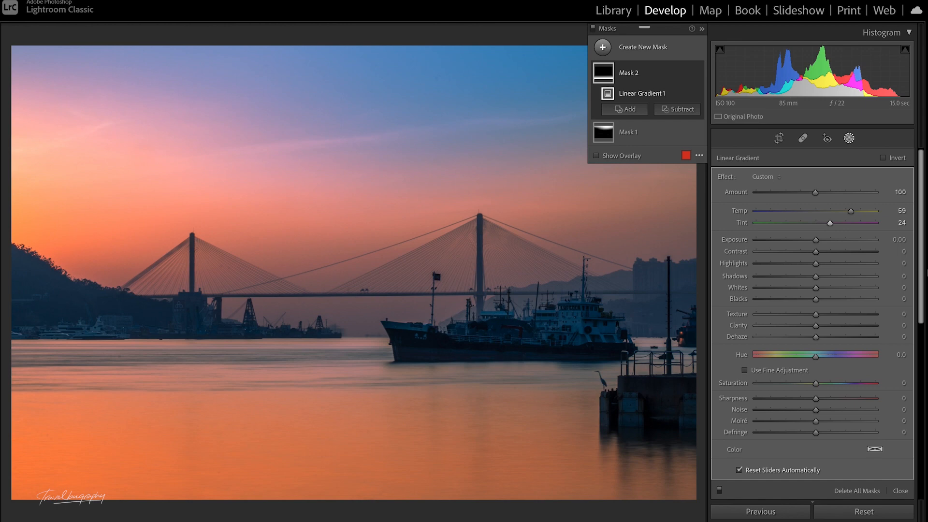
left_click(590, 86)
left_click_drag(405, 337, 406, 282)
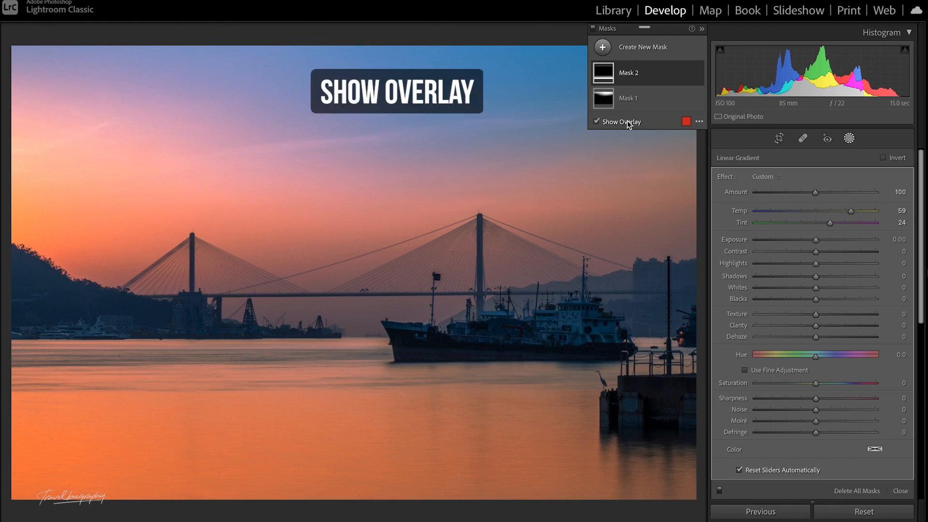
left_click(627, 121)
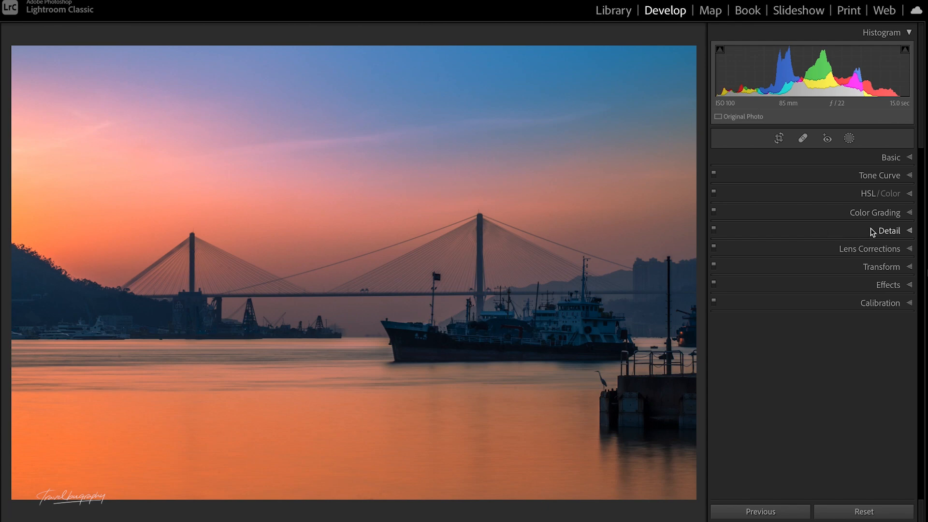
Set the sharpening Masking to 70 using the edge preview, and raise the Luminance noise reduction slightly
left_click(894, 231)
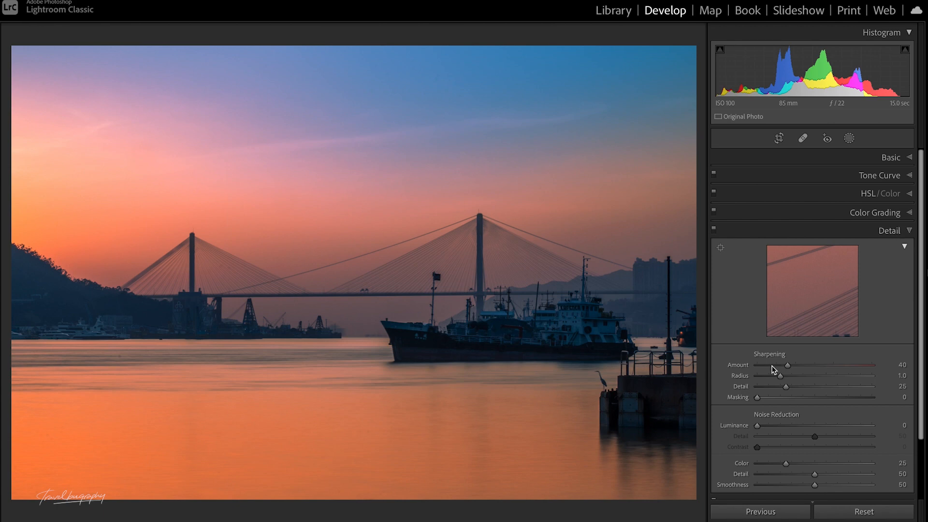
left_click_drag(760, 398, 760, 399)
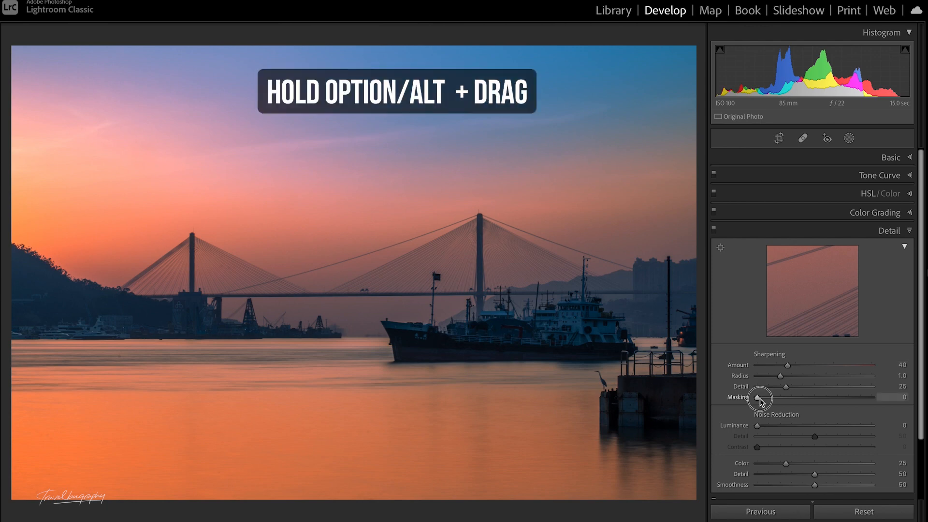
left_click_drag(760, 399, 838, 396)
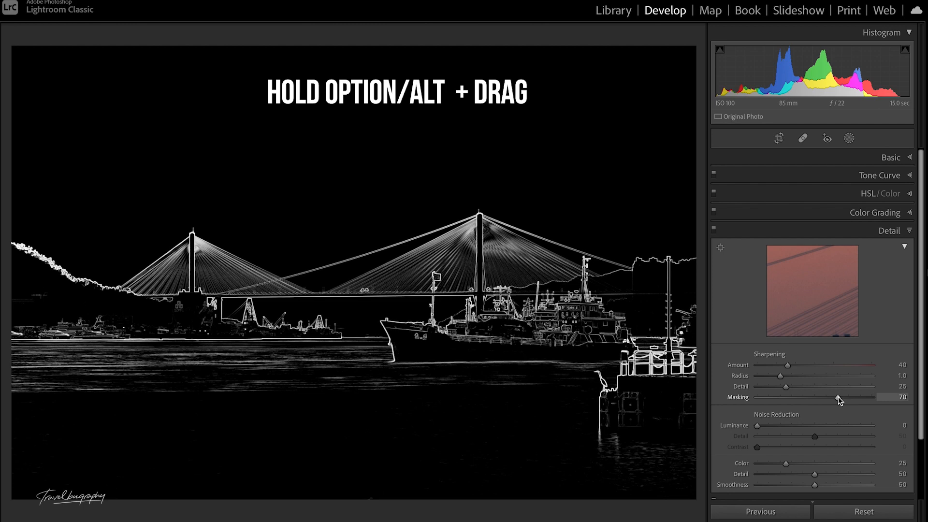
left_click_drag(838, 396, 838, 396)
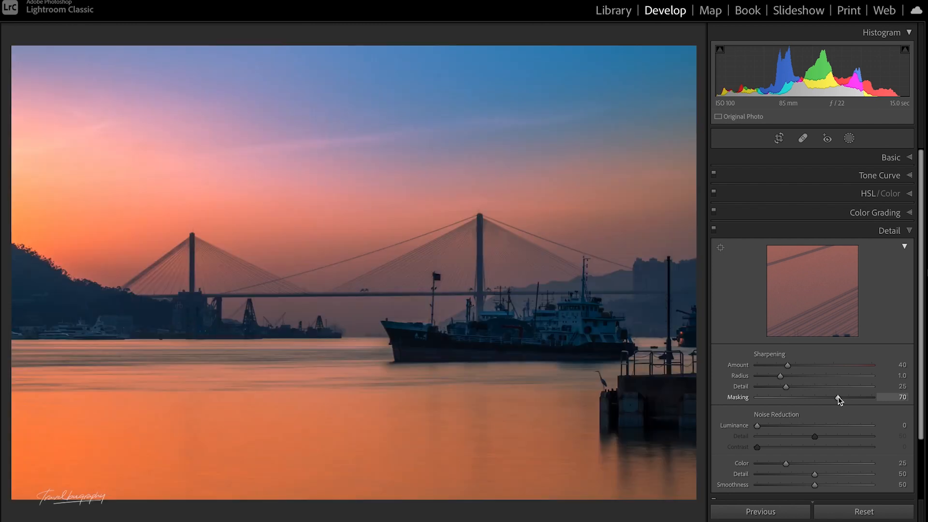
left_click_drag(758, 427, 773, 429)
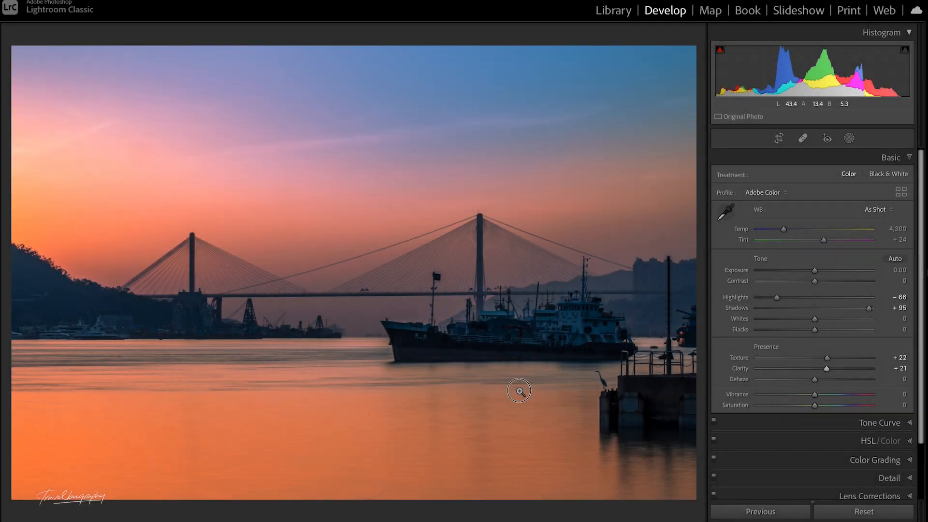
Heal the small spots in the water below the ship with a size 30, feather 18 healing brush, and close spot removal
left_click(519, 389)
left_click_drag(519, 390, 533, 331)
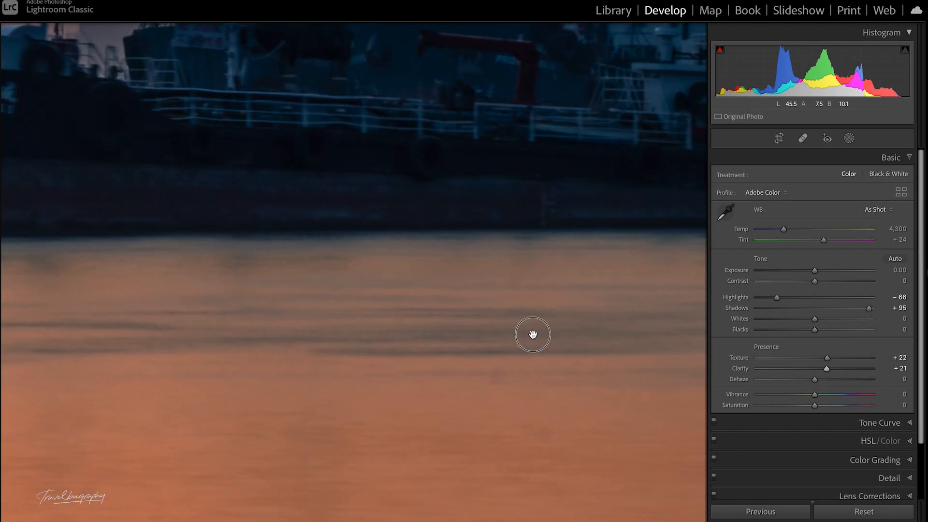
left_click(803, 139)
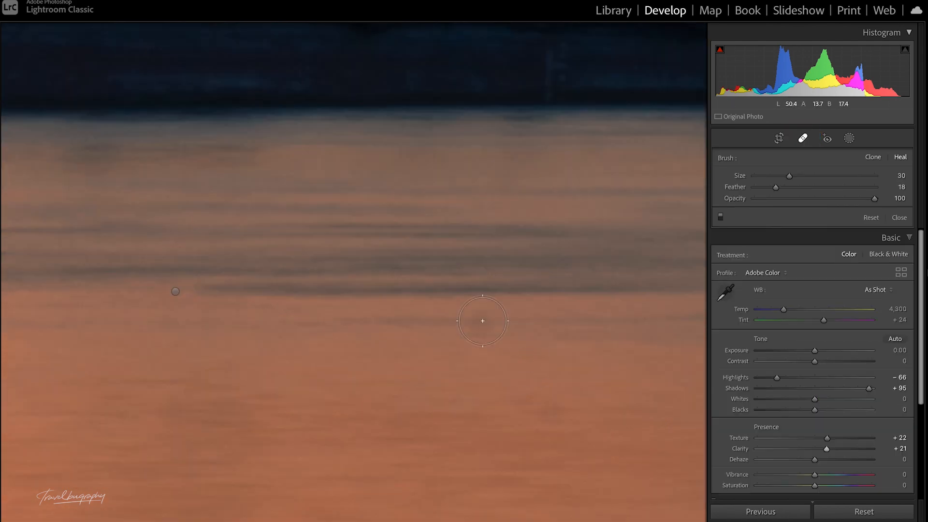
left_click(482, 321)
left_click(549, 409)
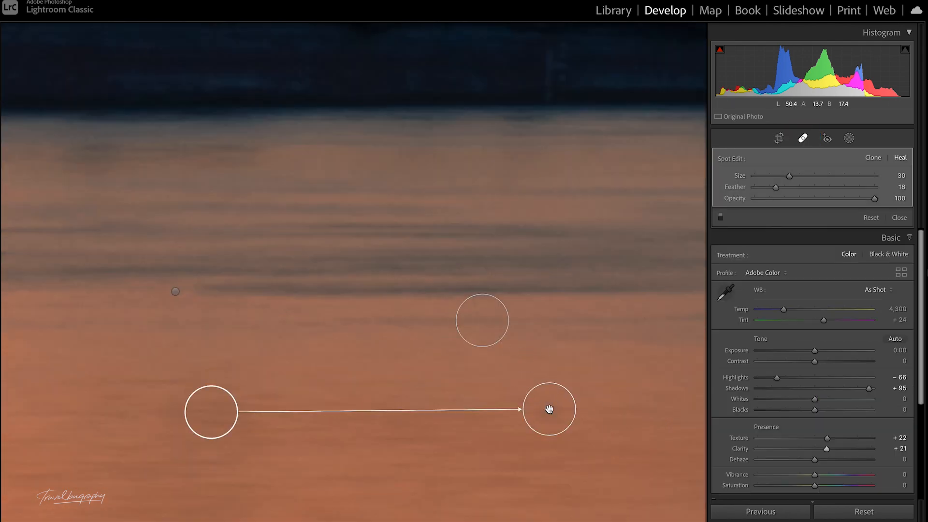
key("ctrl+minus")
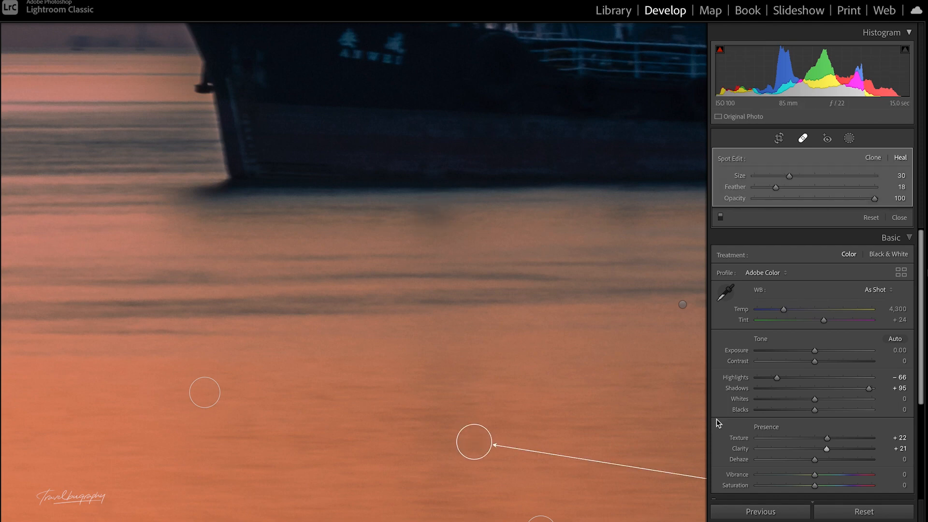
left_click(899, 218)
left_click(311, 176)
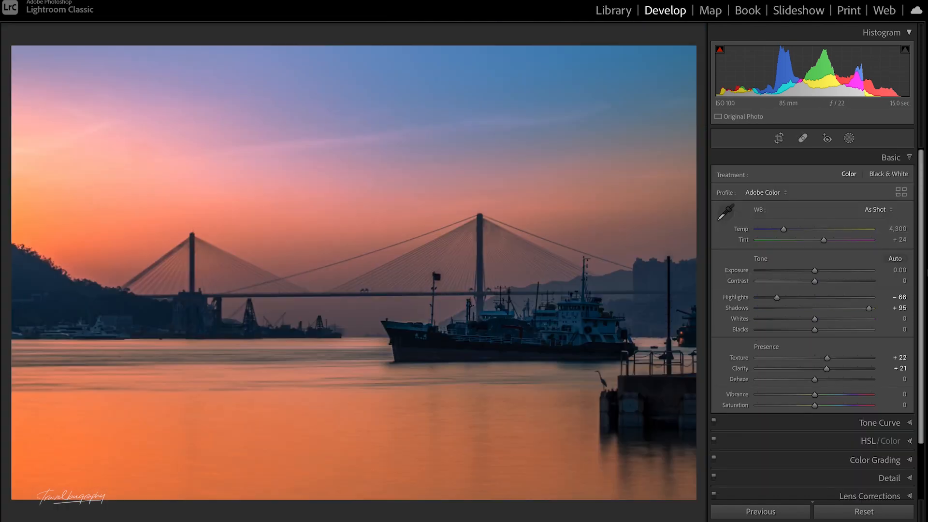
Compare the finished photo with the original by alternating between the before and after views
key("backslash")
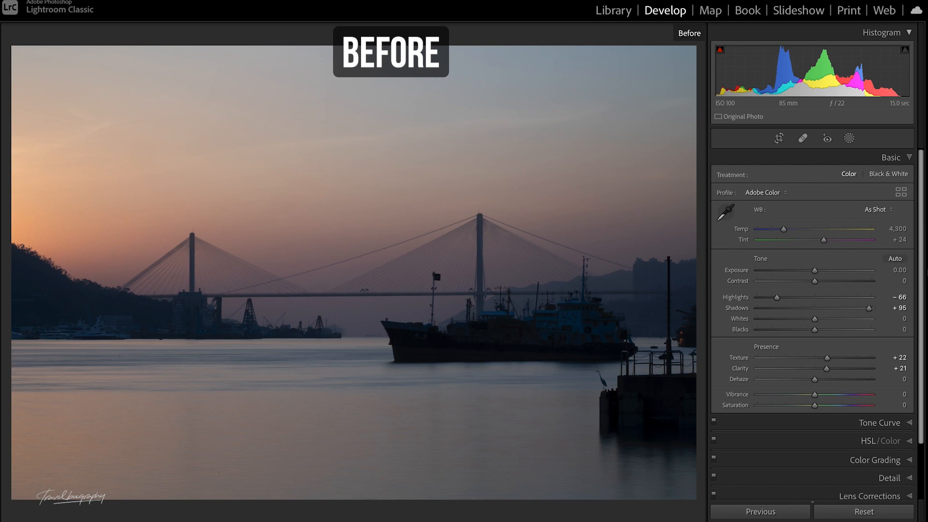
key("backslash")
key("backslash")
key("backslash")
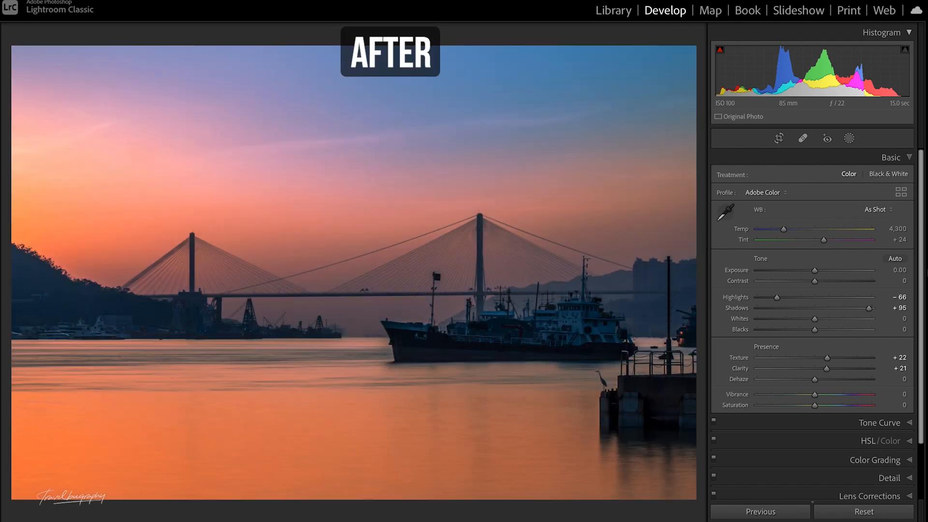